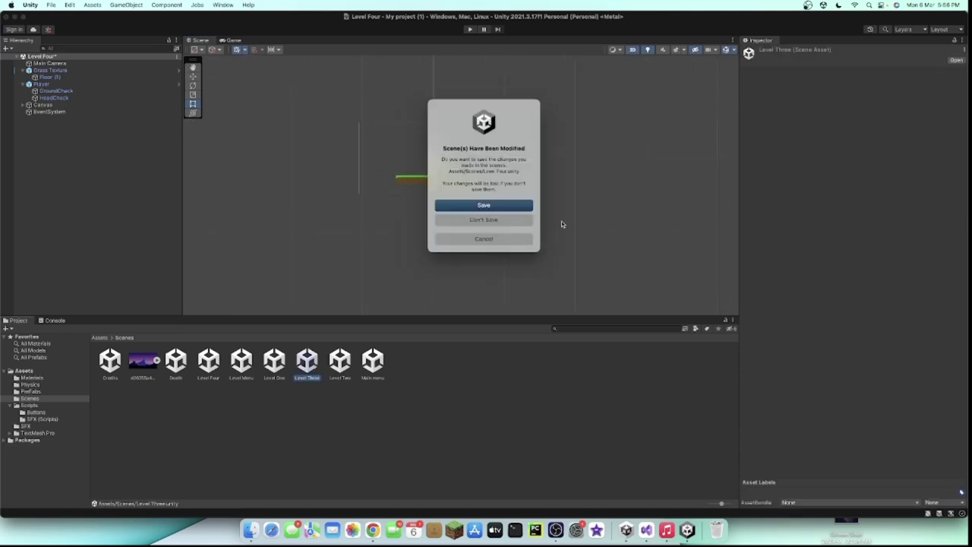
- Dismiss the save prompt, open Level Three and start a play-test
{"action": "left_click", "coordinate": [526, 204]}
{"action": "left_click", "coordinate": [472, 29]}
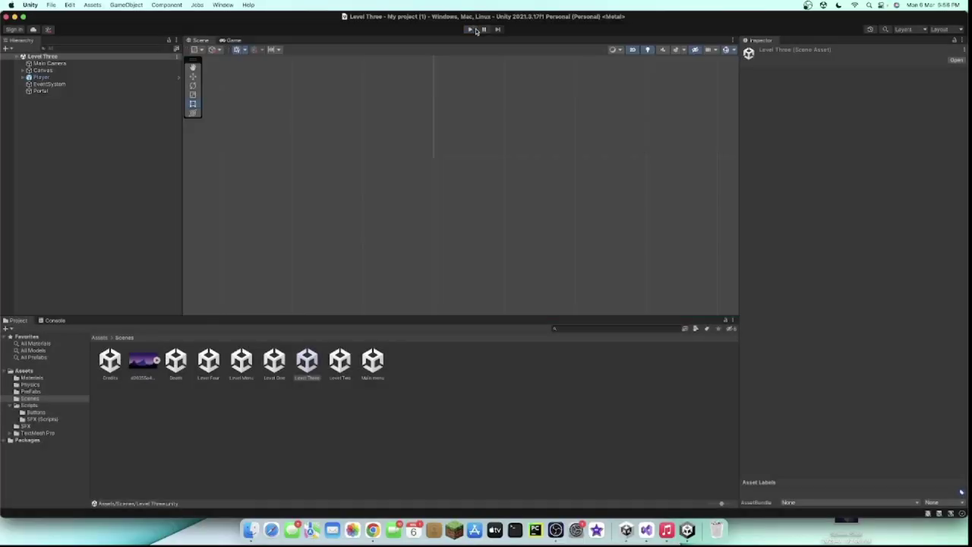
- Search YouTube for how to make music continue seamlessly between scenes
{"action": "scroll", "coordinate": [342, 271], "scroll_direction": "down", "scroll_amount": 5}
{"action": "scroll", "coordinate": [302, 159], "scroll_direction": "down", "scroll_amount": 3}
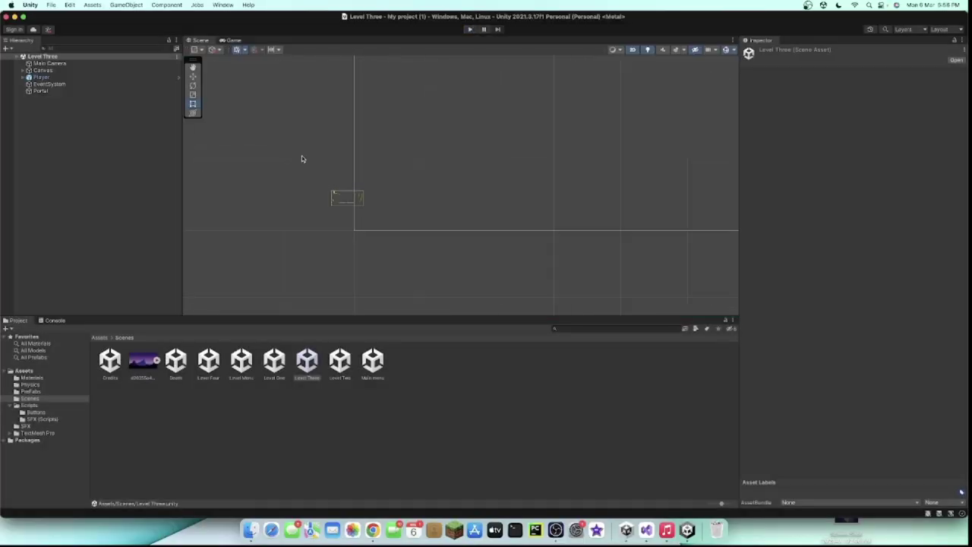
{"action": "scroll", "coordinate": [337, 204], "scroll_direction": "up", "scroll_amount": 3}
{"action": "scroll", "coordinate": [361, 239], "scroll_direction": "up", "scroll_amount": 3}
{"action": "type", "text": "how"}
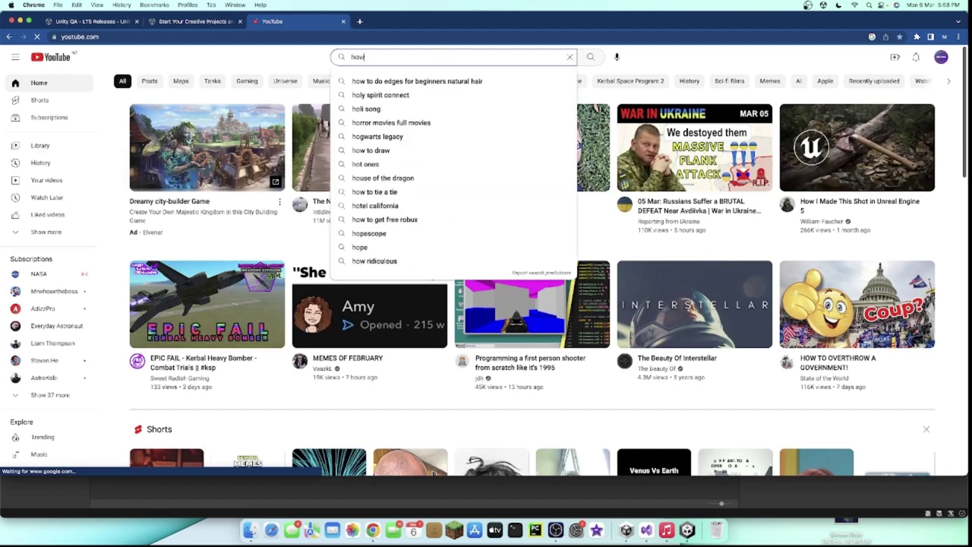
{"action": "type", "text": " to"}
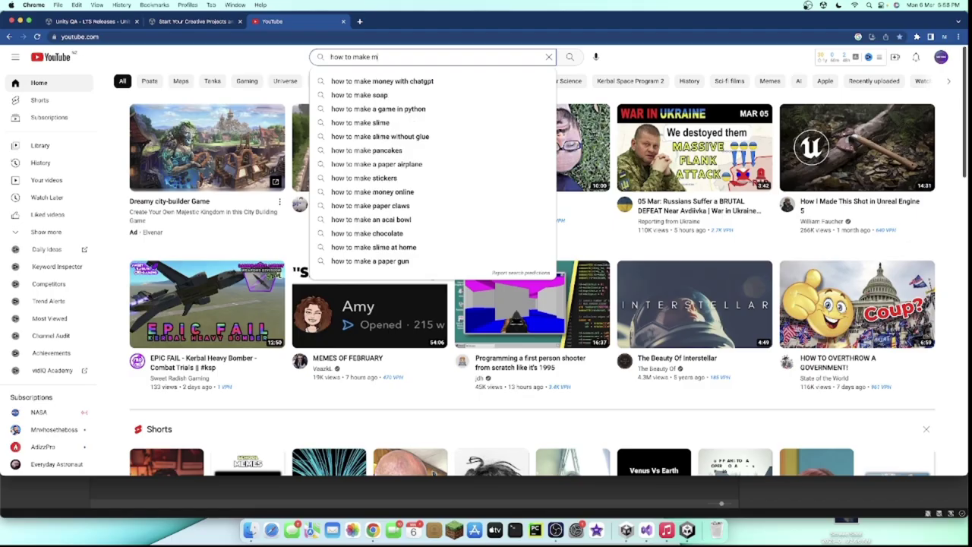
{"action": "type", "text": "usi"}
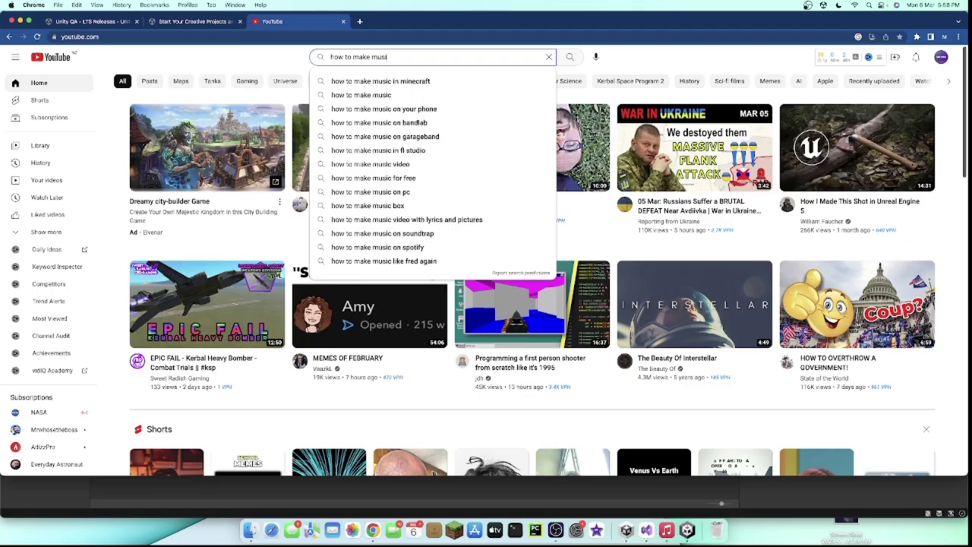
{"action": "type", "text": "c seam"}
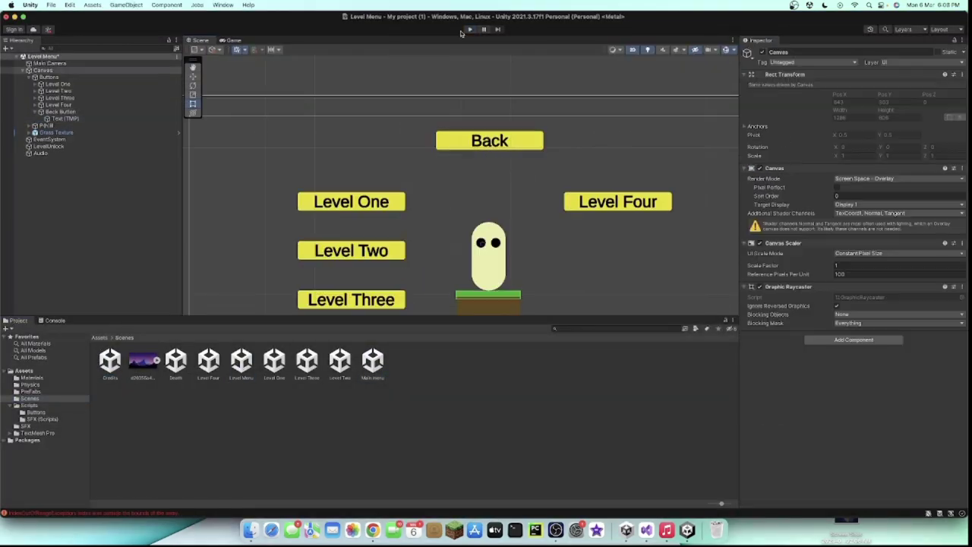
- Run the game and test Back, Credits, return and Start menu navigation
{"action": "left_click", "coordinate": [470, 30]}
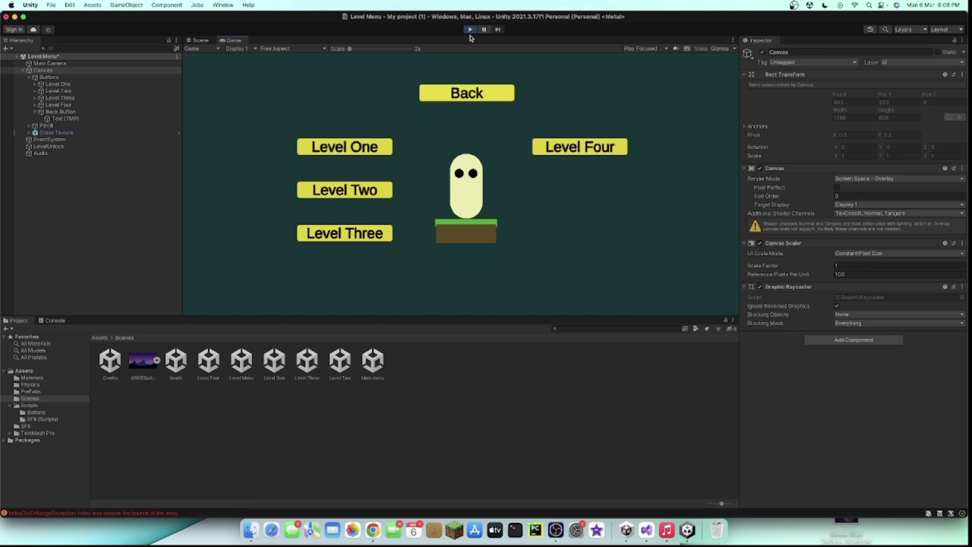
{"action": "left_click", "coordinate": [466, 91]}
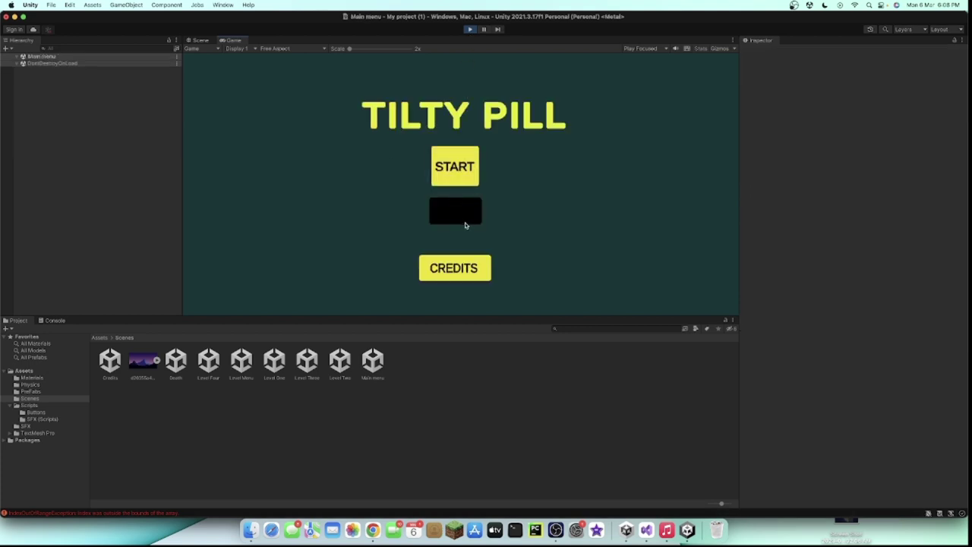
{"action": "left_click", "coordinate": [486, 262]}
{"action": "left_click", "coordinate": [490, 266]}
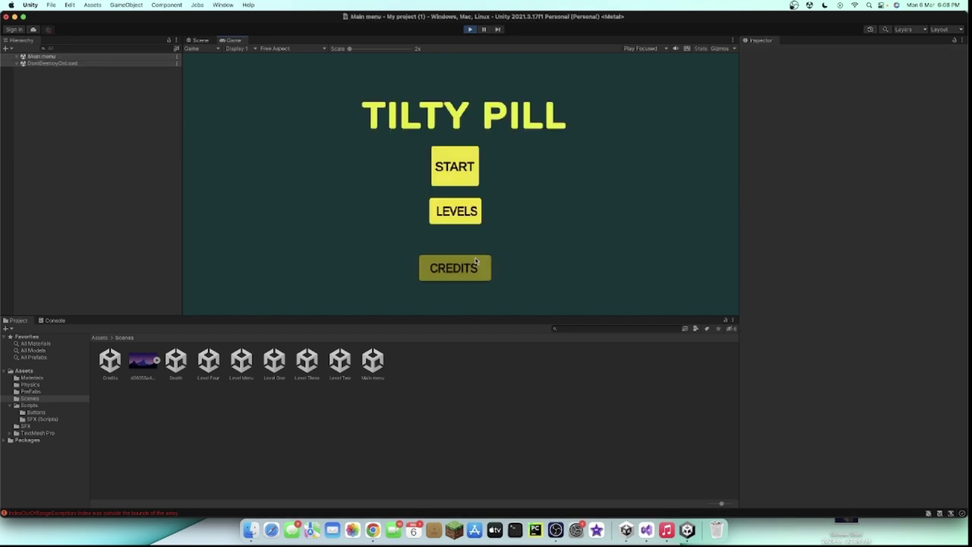
{"action": "left_click", "coordinate": [456, 179]}
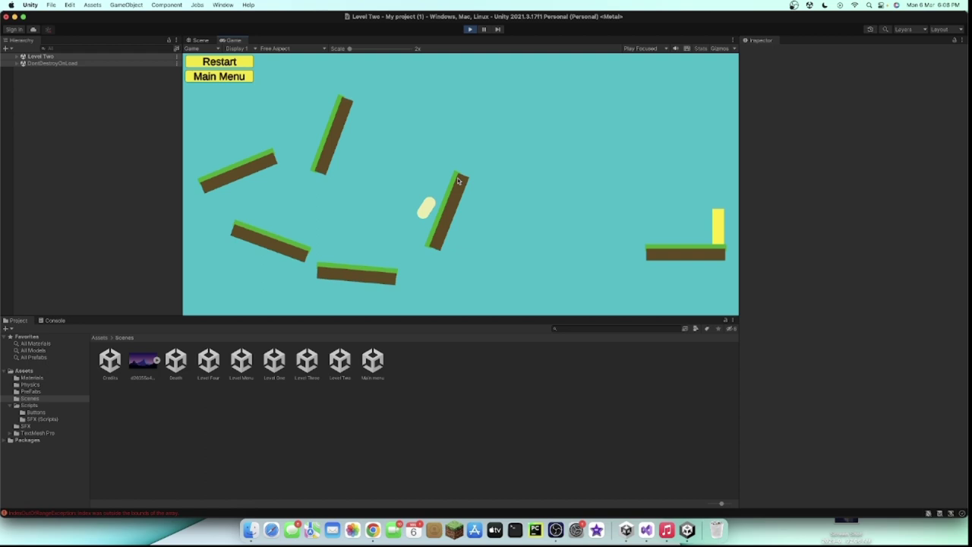
- Stop the running game and scroll through the Level Four view
{"action": "left_click", "coordinate": [470, 30]}
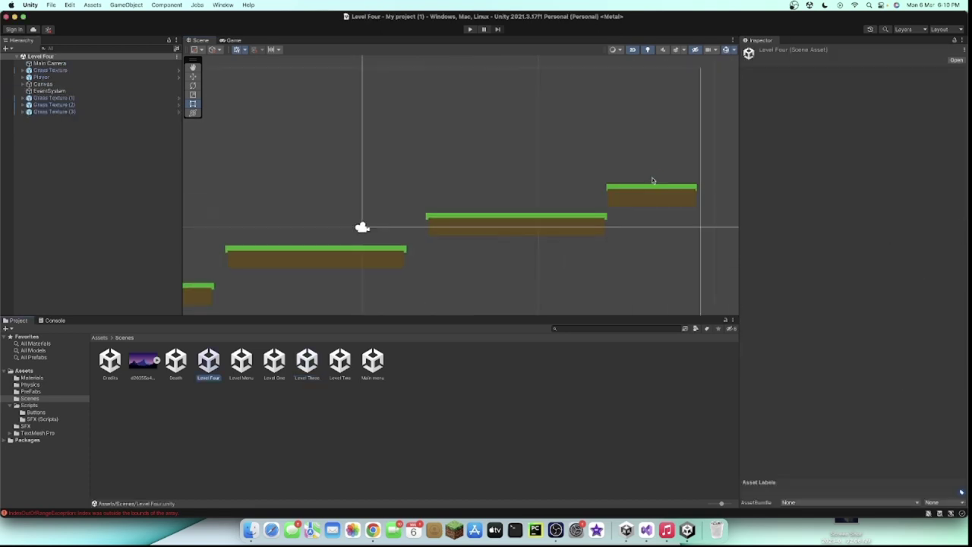
{"action": "scroll", "coordinate": [519, 229], "scroll_direction": "down", "scroll_amount": 5}
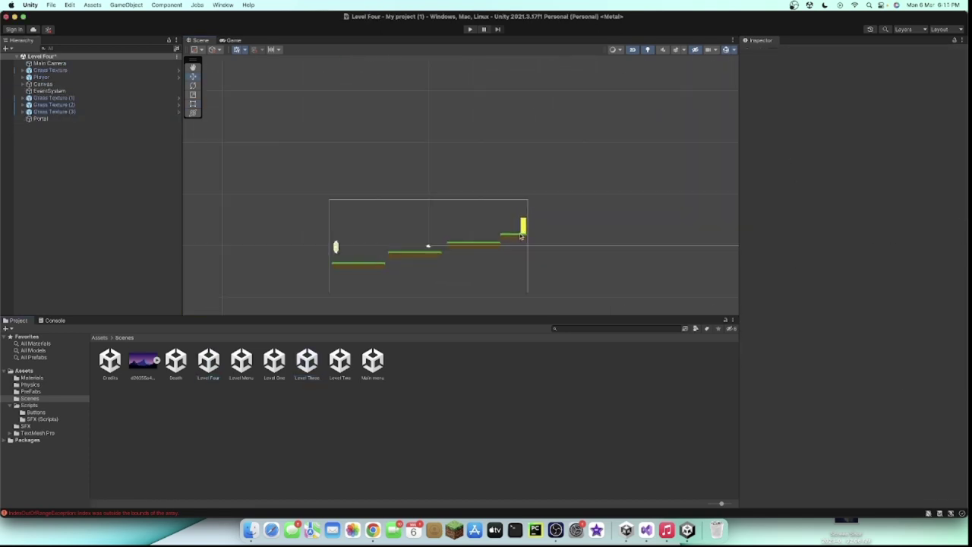
{"action": "scroll", "coordinate": [410, 255], "scroll_direction": "up", "scroll_amount": 3}
{"action": "scroll", "coordinate": [380, 238], "scroll_direction": "up", "scroll_amount": 1}
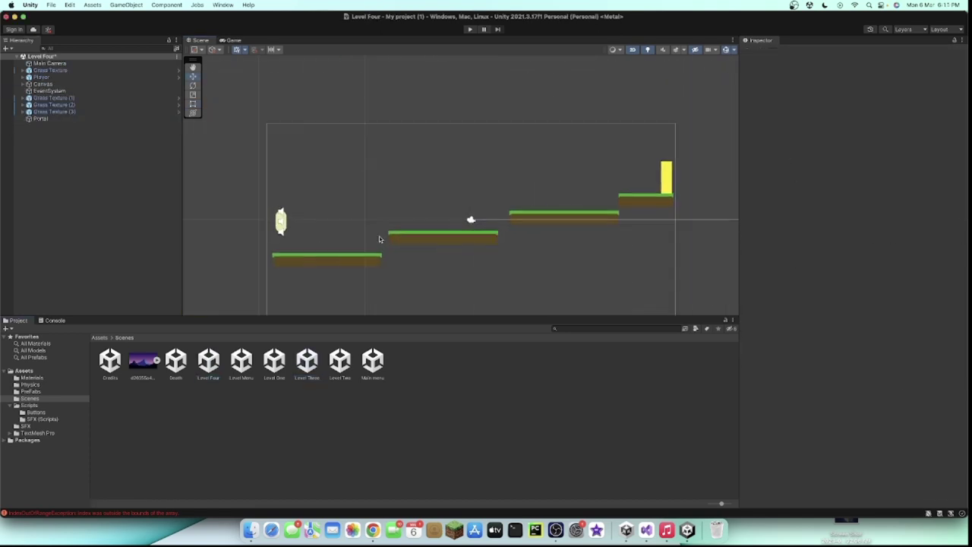
{"action": "scroll", "coordinate": [380, 238], "scroll_direction": "down", "scroll_amount": 2}
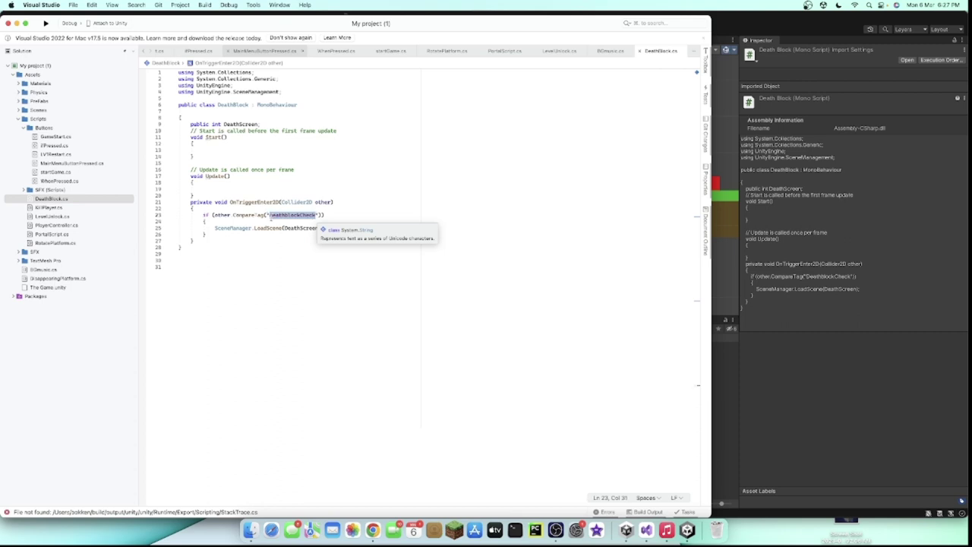
- Change the DeathBlock CompareTag string to 'ObstacleCheck' and return to Unity
{"action": "type", "text": "ObstacleCheck"}
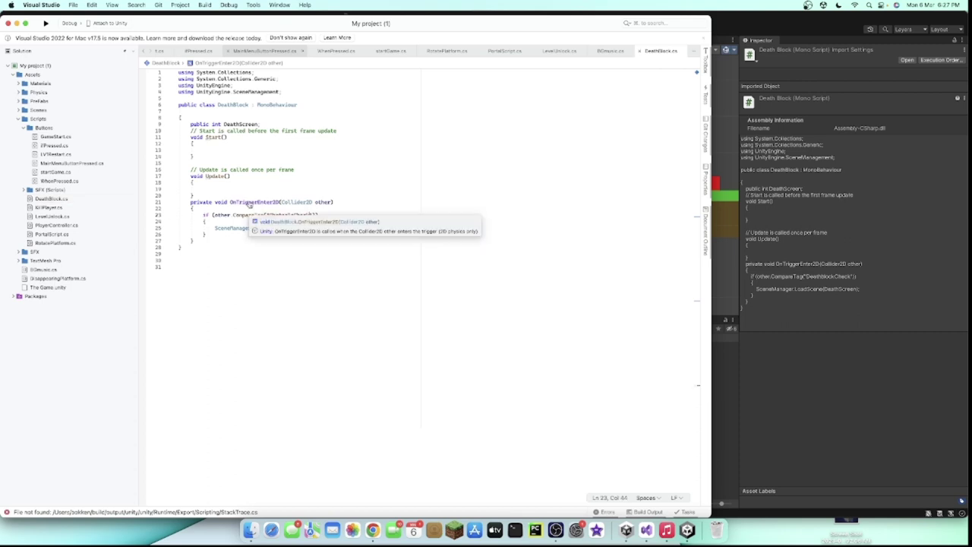
{"action": "left_click", "coordinate": [758, 348]}
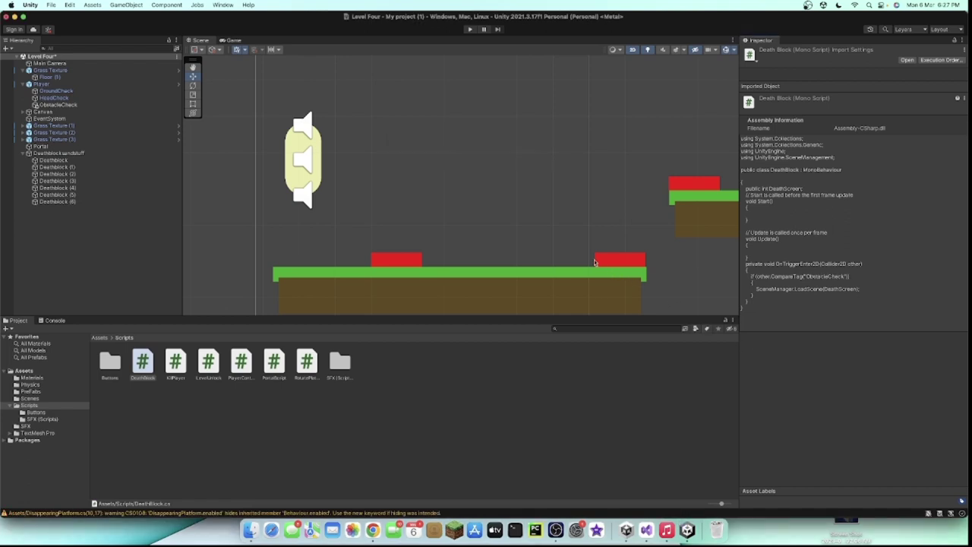
- Run Level Four in Play mode with its red Deathblock objects
{"action": "left_click", "coordinate": [468, 30]}
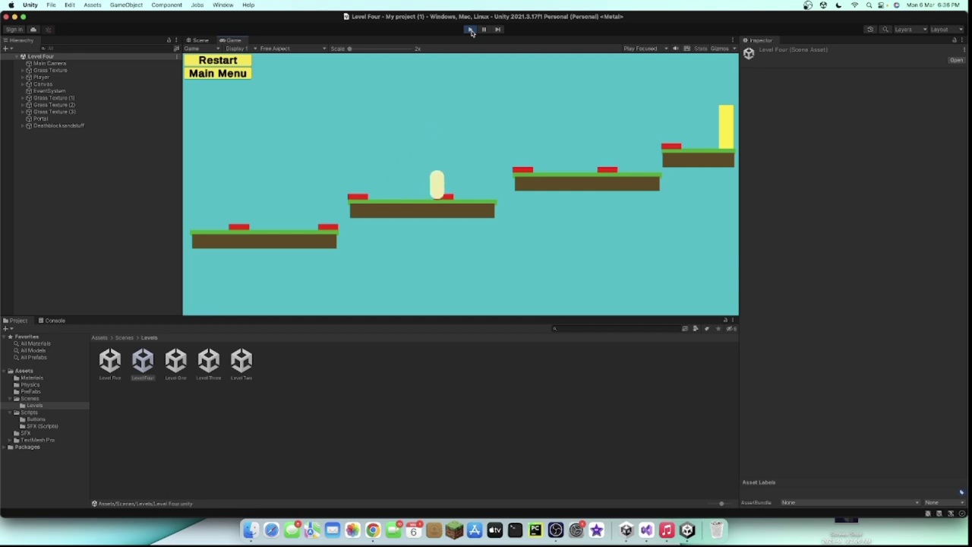
- Stop the run, zoom the Scene view and select a red death block on the first platform
{"action": "left_click", "coordinate": [470, 29]}
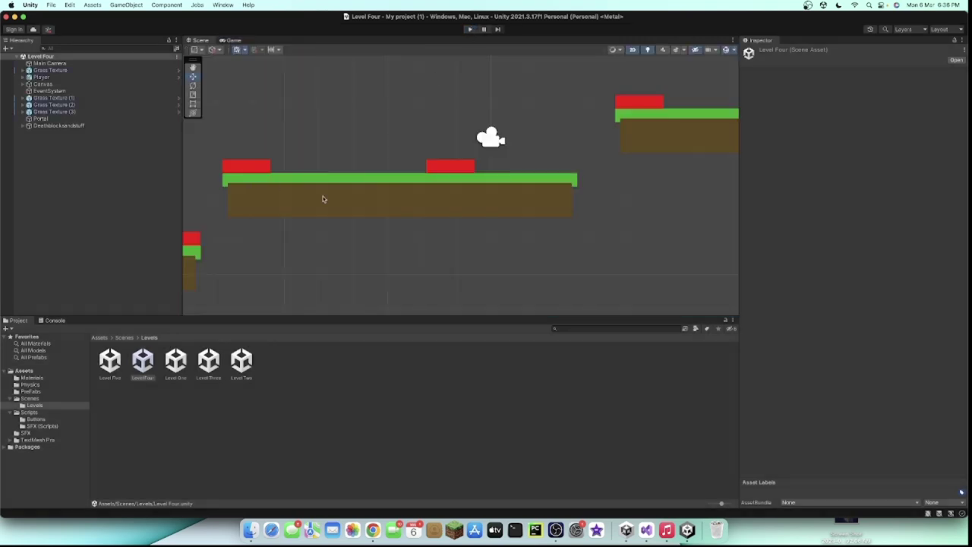
{"action": "scroll", "coordinate": [323, 199], "scroll_direction": "down", "scroll_amount": 5}
{"action": "scroll", "coordinate": [330, 195], "scroll_direction": "down", "scroll_amount": 2}
{"action": "scroll", "coordinate": [304, 201], "scroll_direction": "up", "scroll_amount": 3}
{"action": "scroll", "coordinate": [269, 204], "scroll_direction": "up", "scroll_amount": 2}
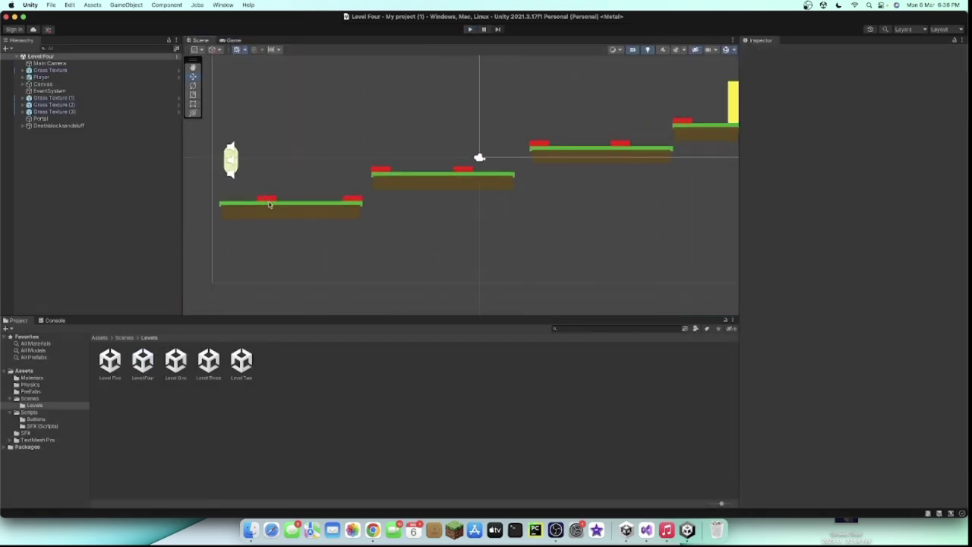
{"action": "left_click", "coordinate": [268, 201]}
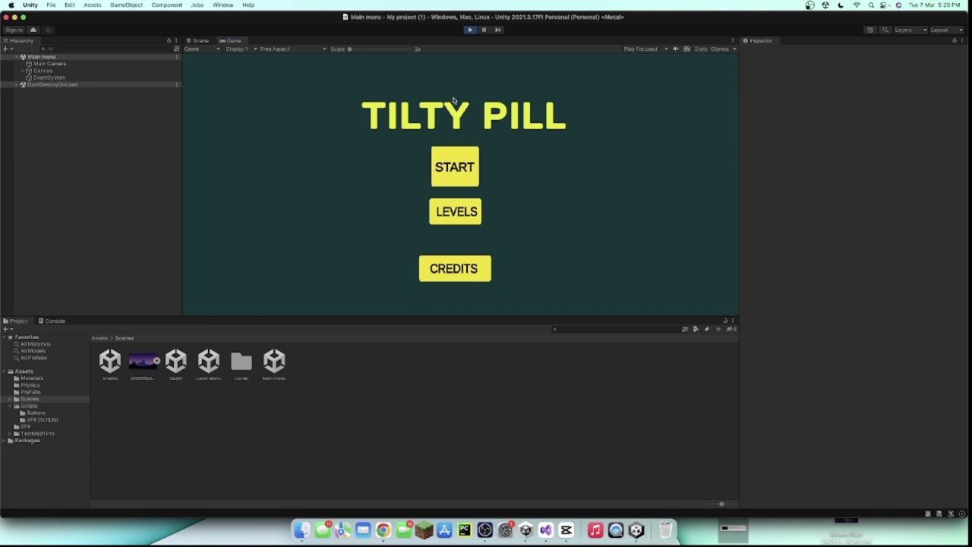
- Load Level Four from the running game's LEVELS menu
{"action": "left_click", "coordinate": [472, 208]}
{"action": "left_click", "coordinate": [568, 151]}
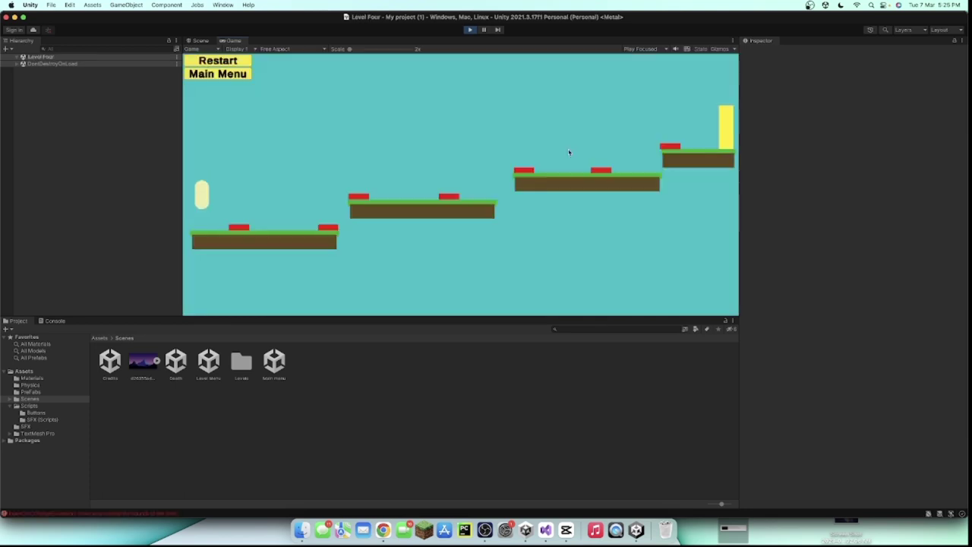